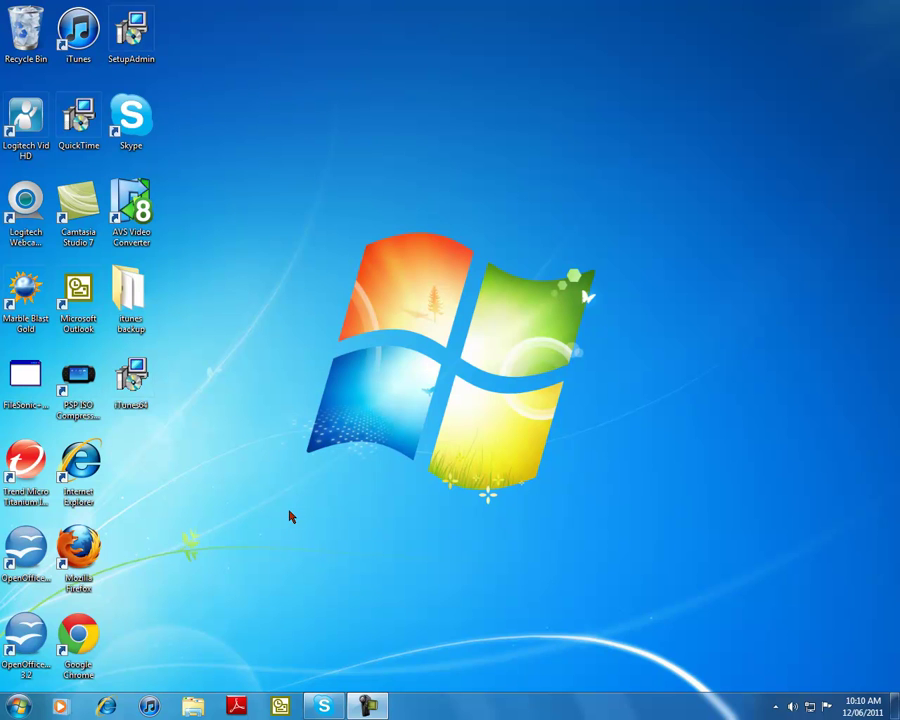
click(7, 705)
click(412, 508)
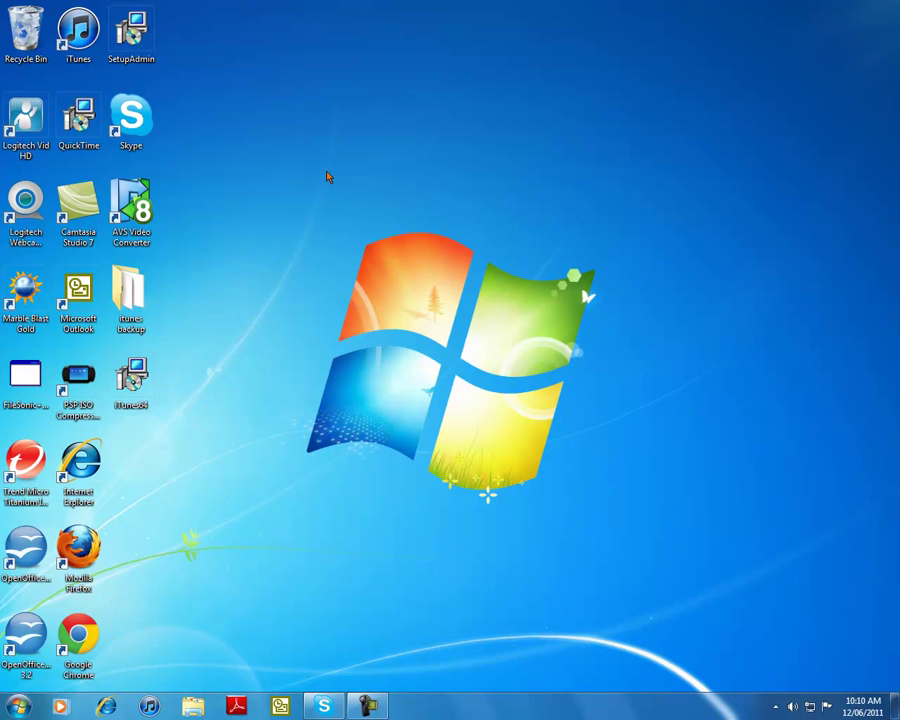
drag(330, 177, 637, 568)
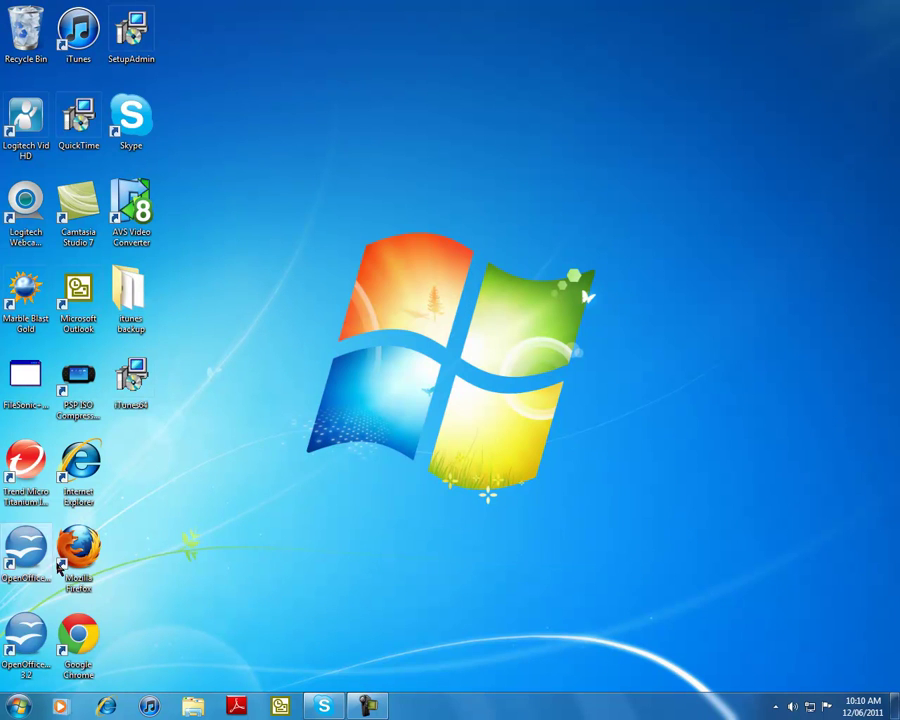
- Search the computer's programs for "services" and open the Services console
click(18, 705)
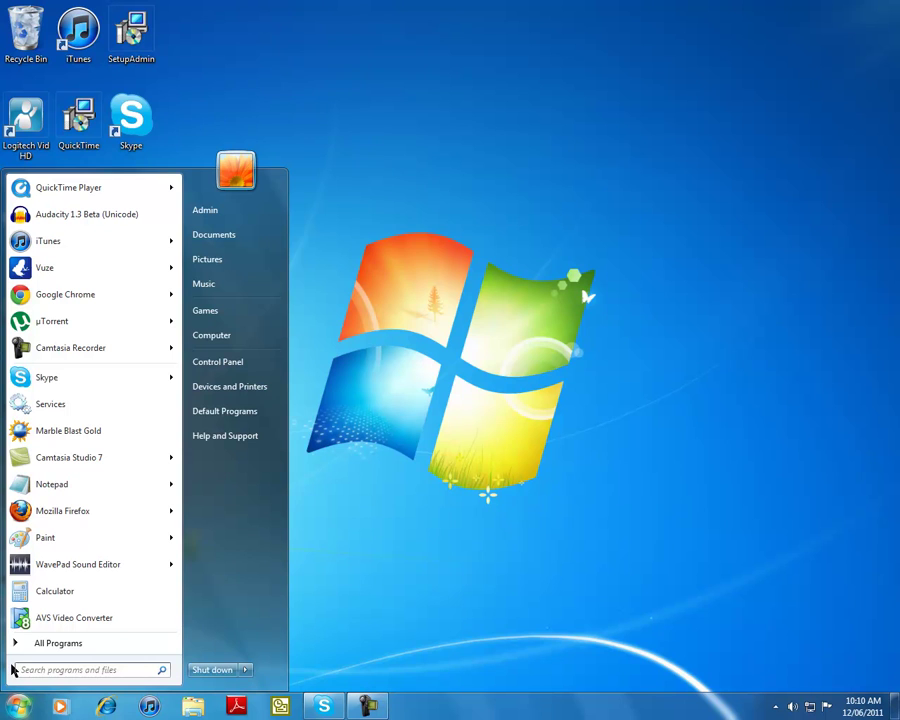
click(52, 668)
text(s)
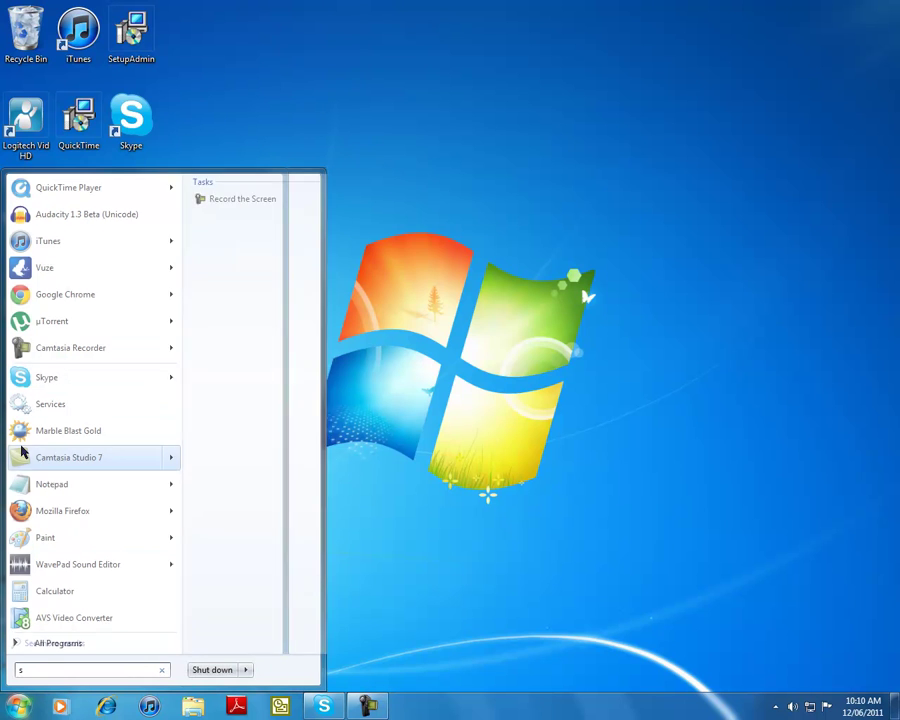
text(ervices)
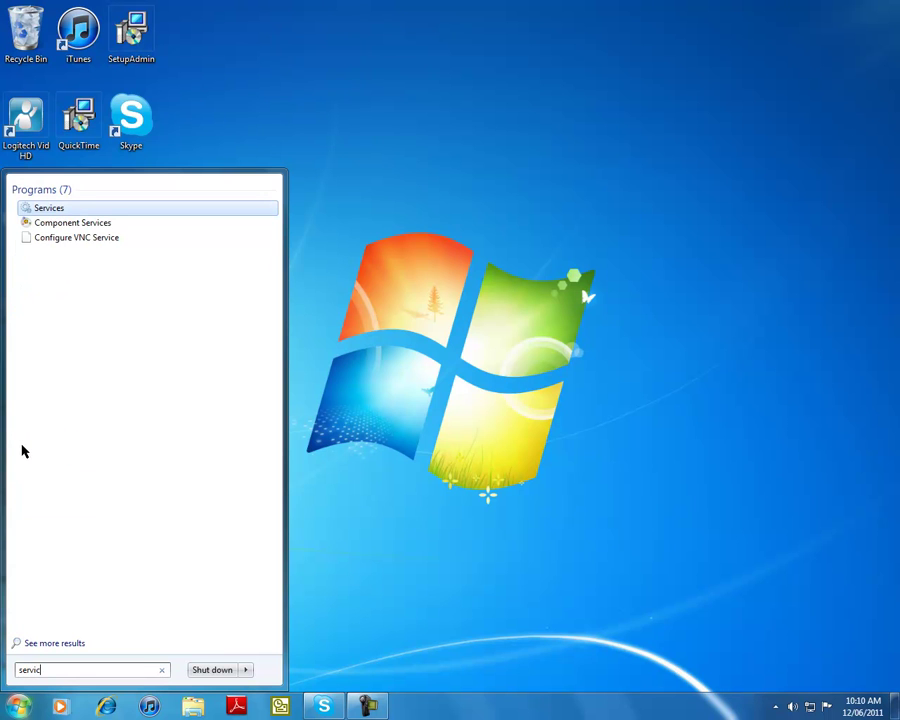
click(43, 236)
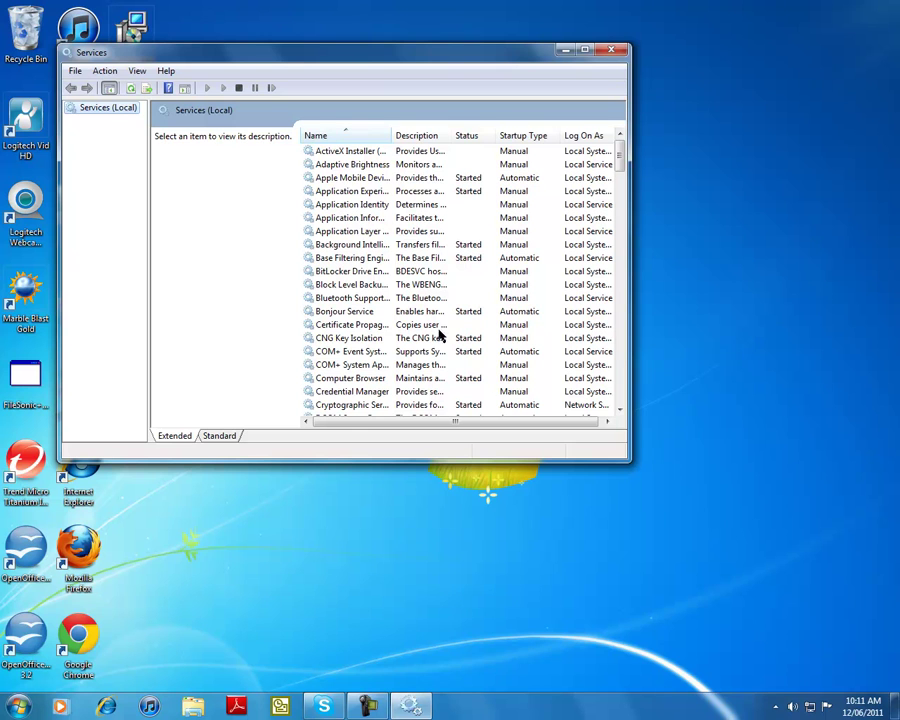
- Set the Apple Mobile Device service's startup type to Automatic, apply the change, and close the Services console
click(350, 177)
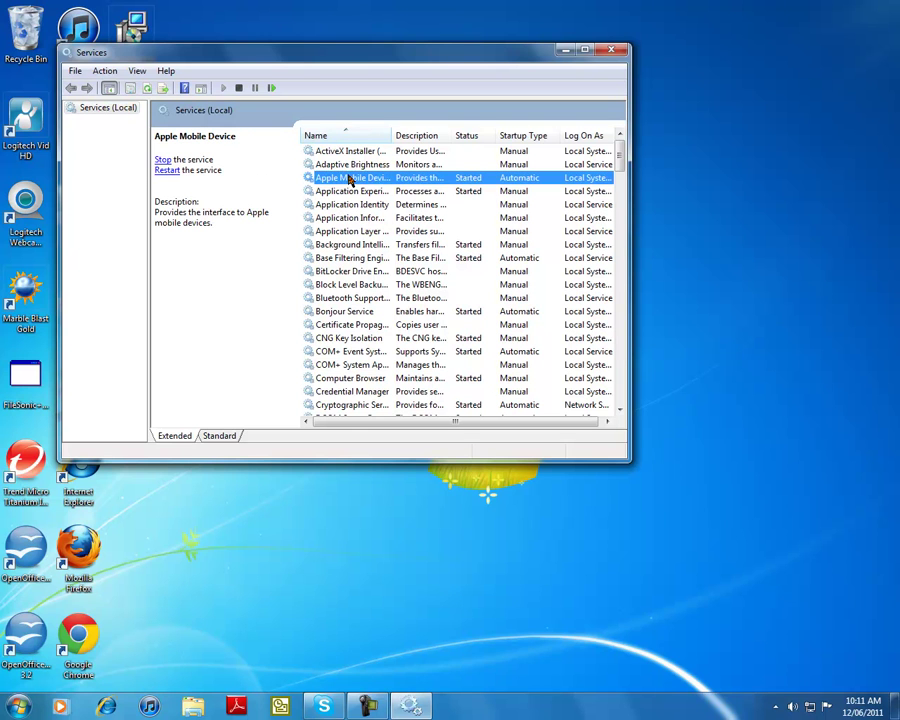
right_click(350, 178)
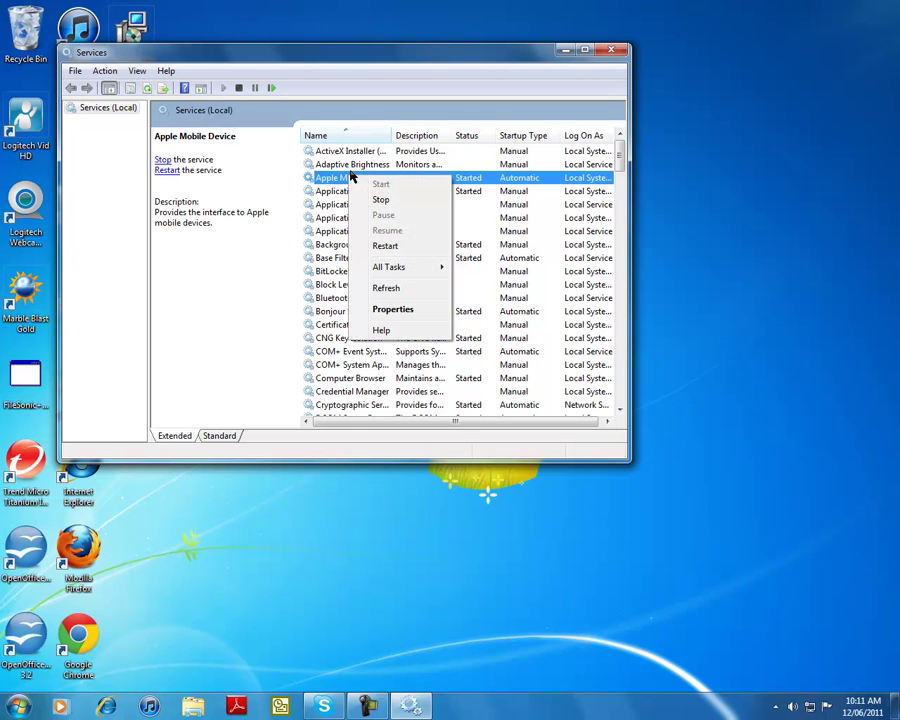
click(396, 310)
click(348, 243)
click(350, 243)
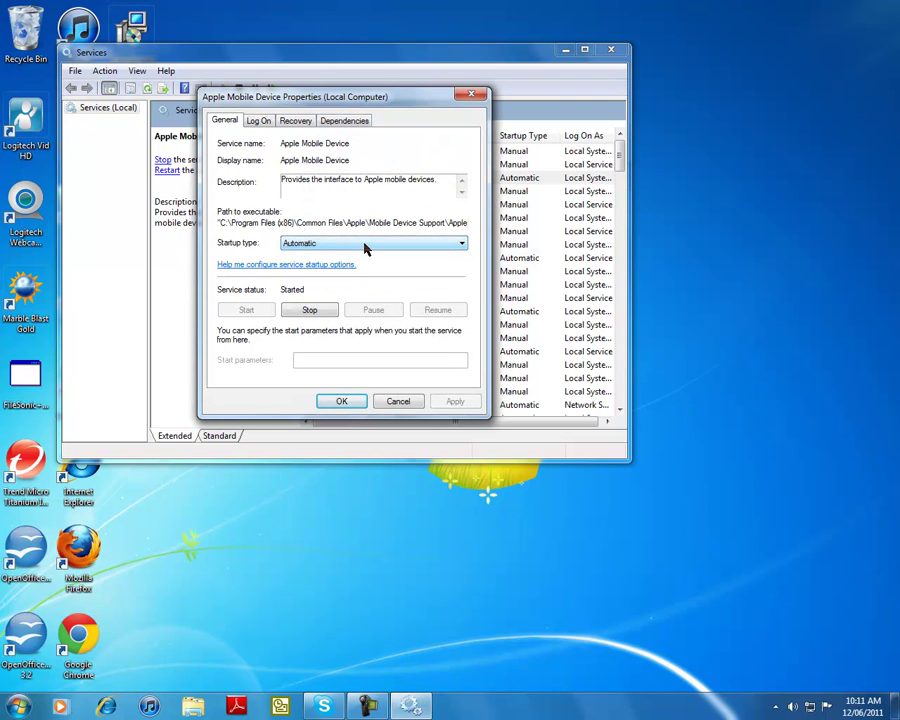
click(364, 248)
click(364, 248)
click(389, 250)
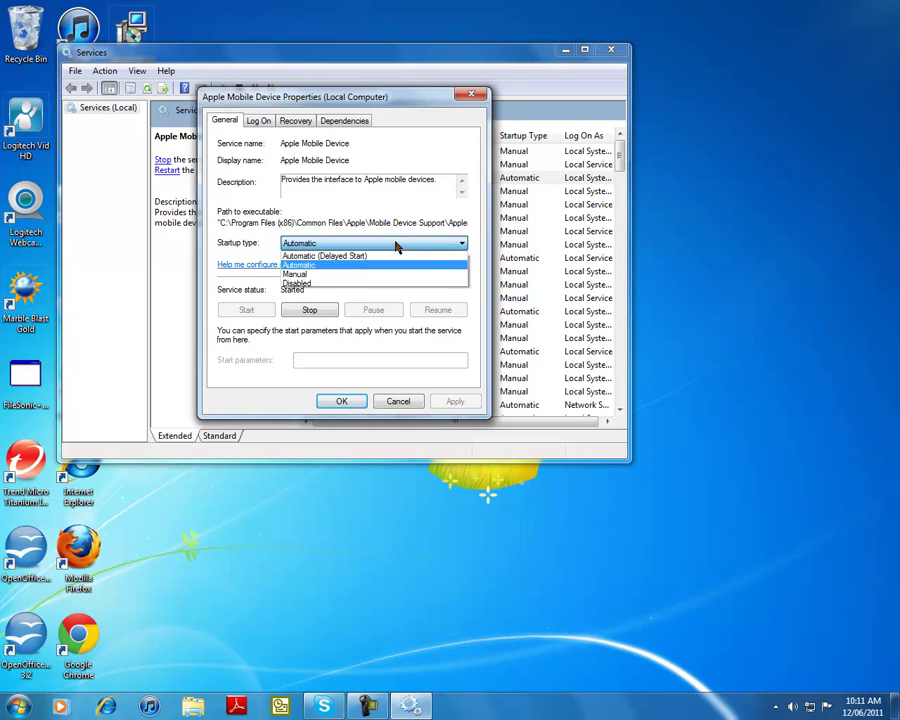
click(337, 263)
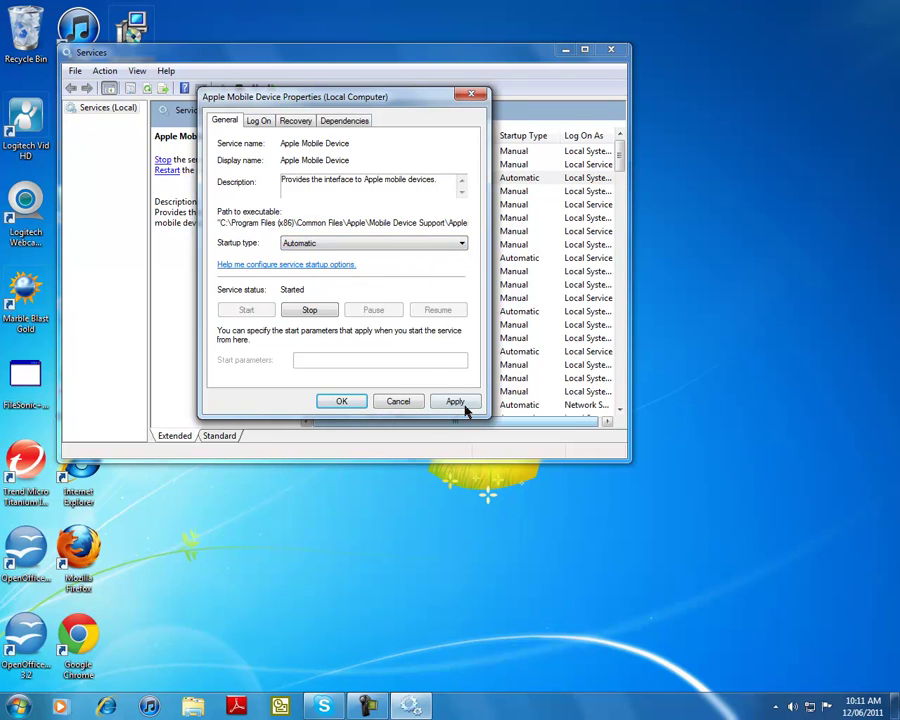
click(462, 405)
click(342, 402)
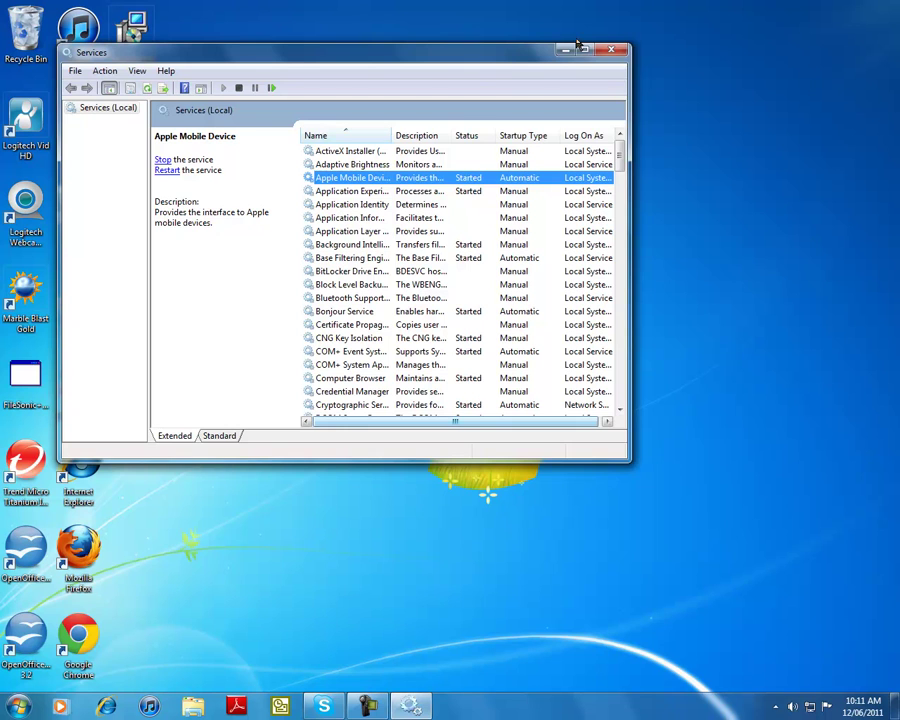
click(611, 50)
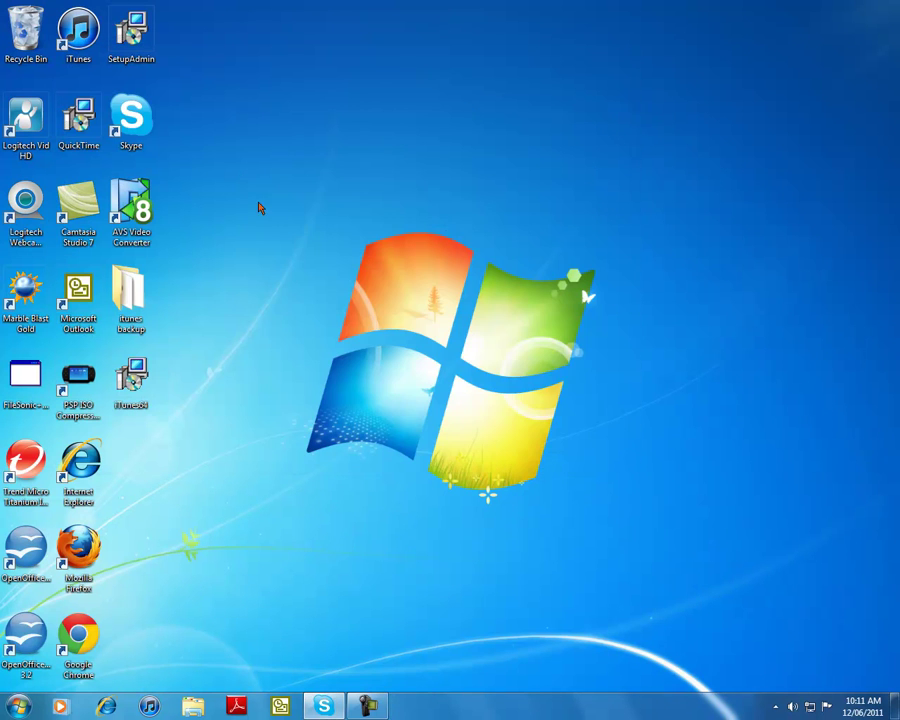
drag(277, 213, 720, 525)
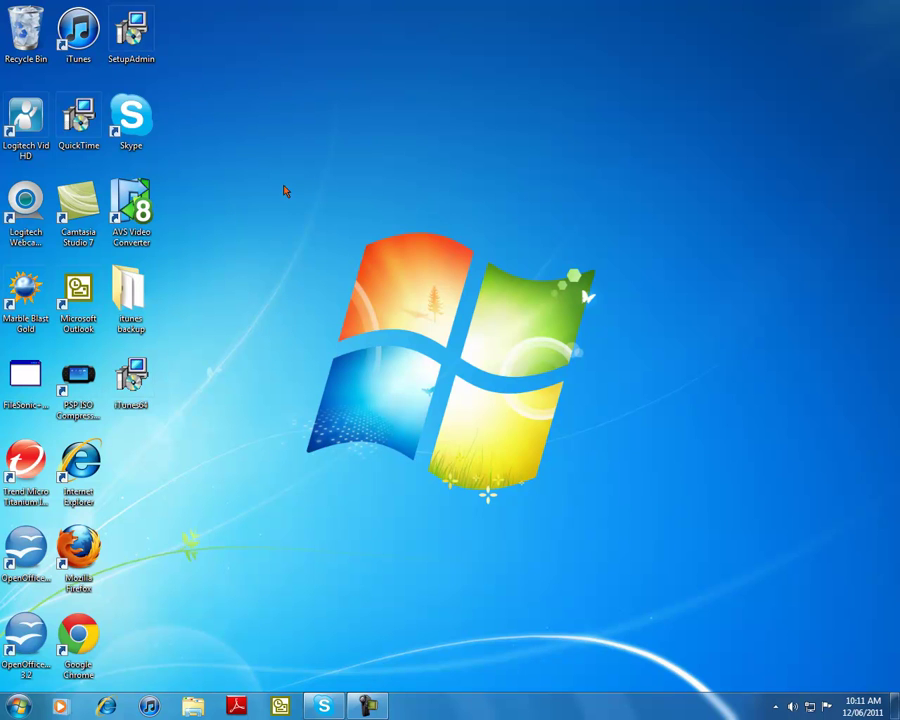
drag(284, 191, 522, 496)
- Search the computer for "uninstall" and open the list for uninstalling a program
click(18, 706)
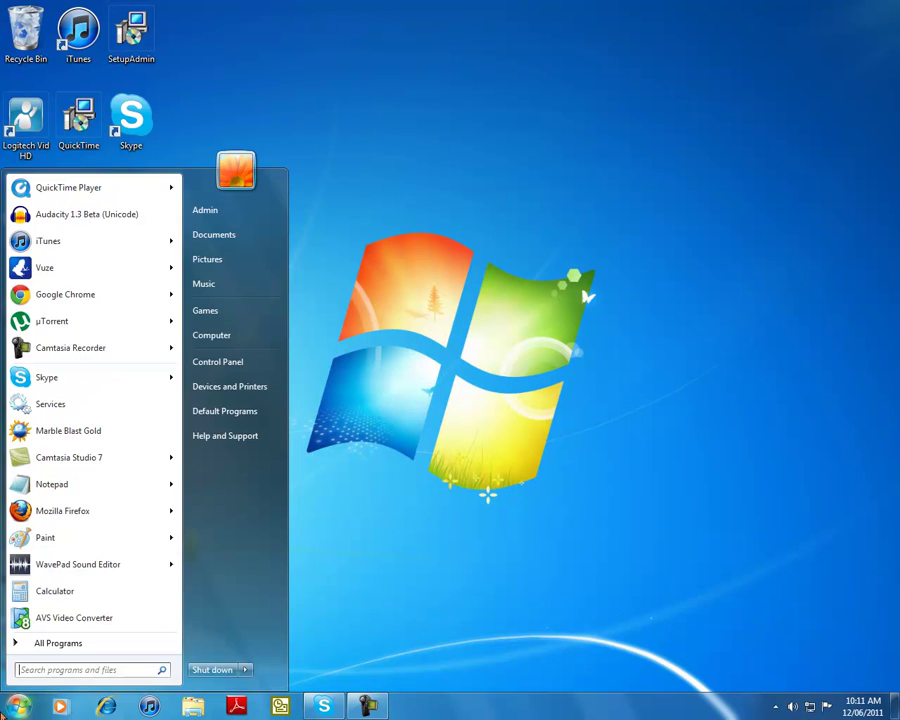
click(49, 670)
text(uni)
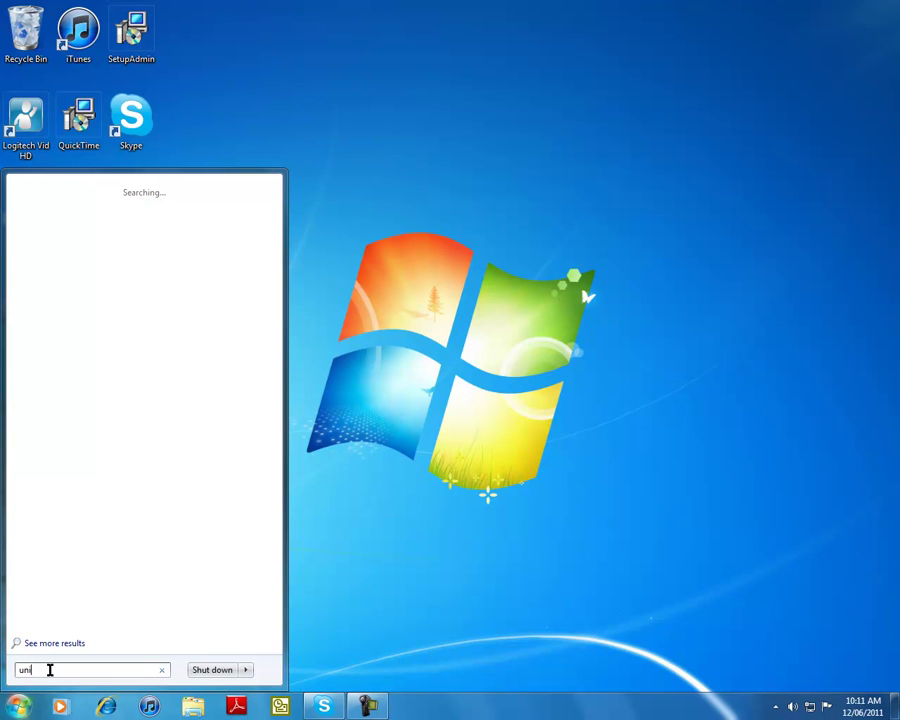
text(nstall)
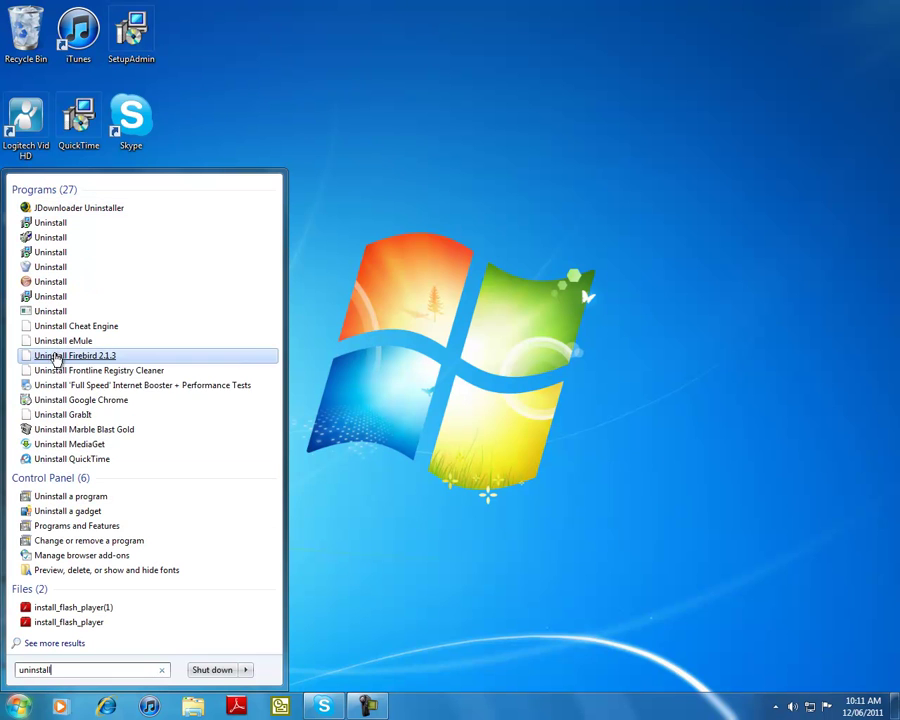
click(66, 497)
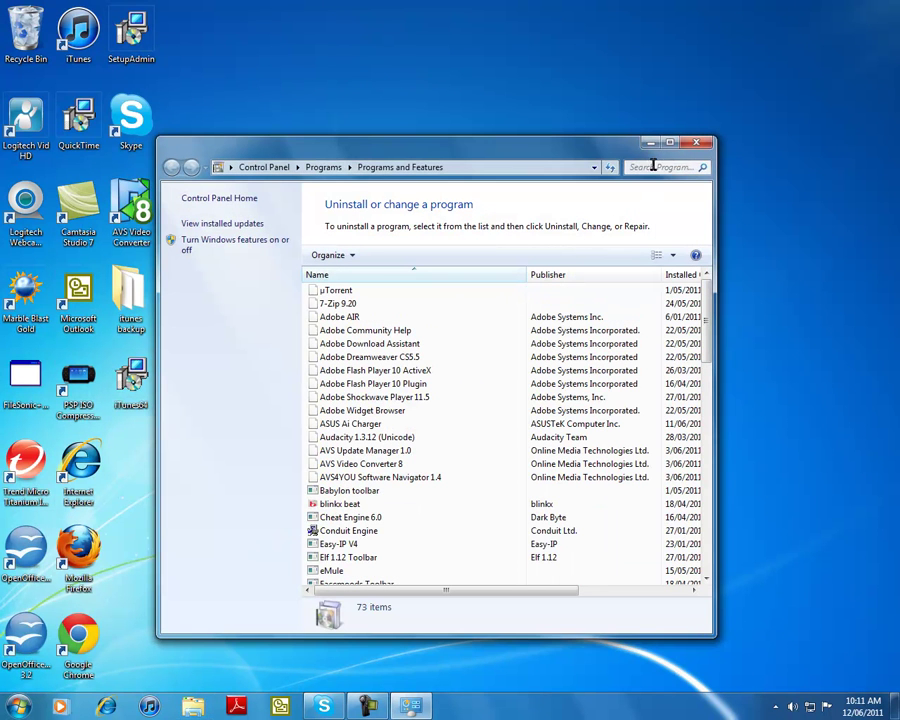
- Filter the installed programs by "apple"
click(651, 166)
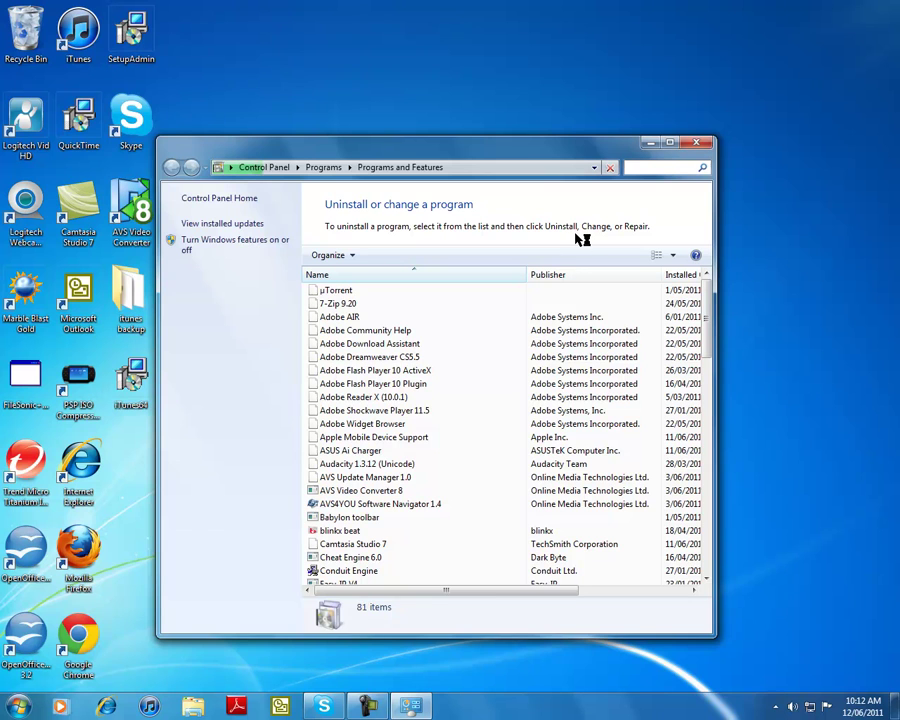
text(appl)
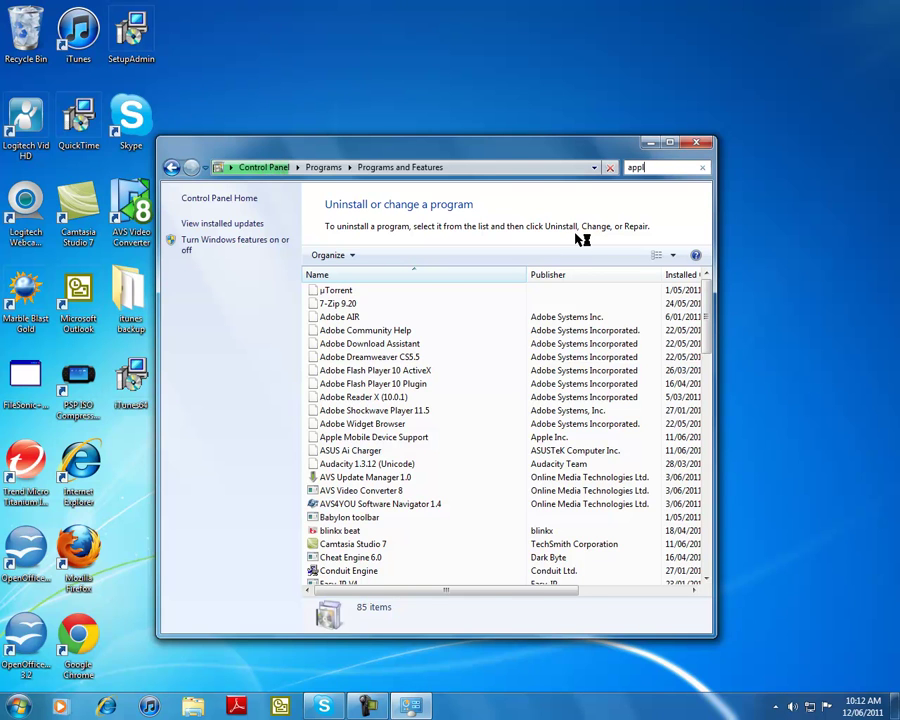
text(e)
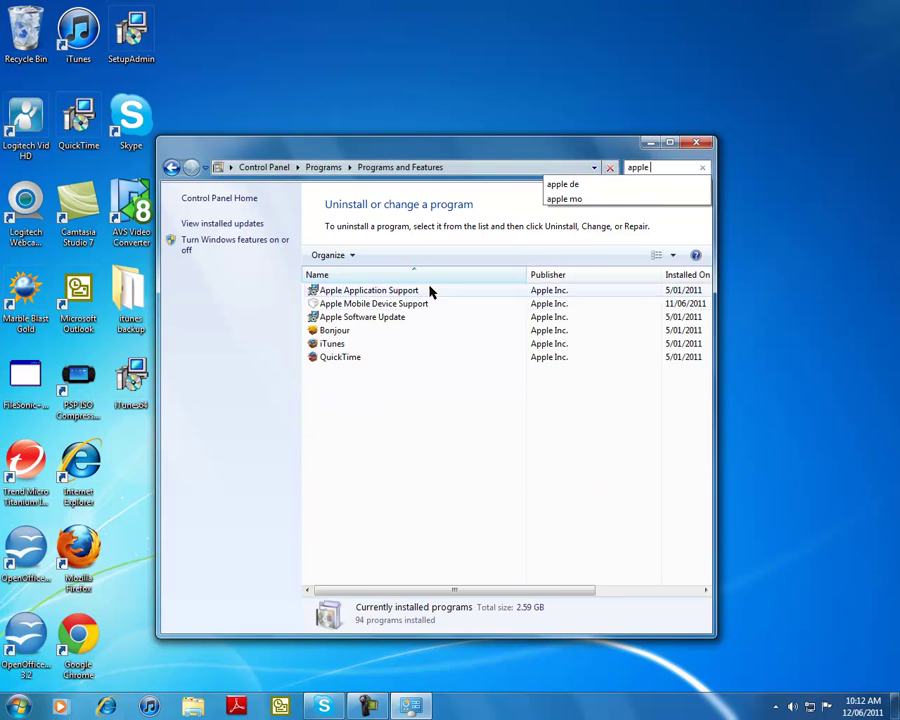
- Start uninstalling Apple Mobile Device Support, decline the confirmation, and close the installed programs window
click(402, 304)
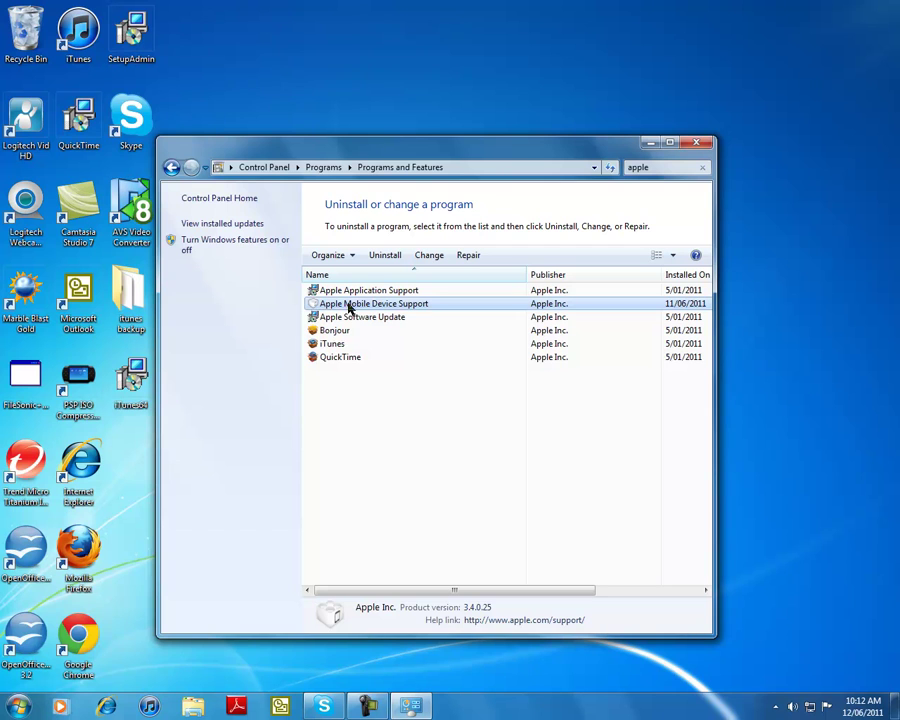
right_click(408, 310)
click(422, 314)
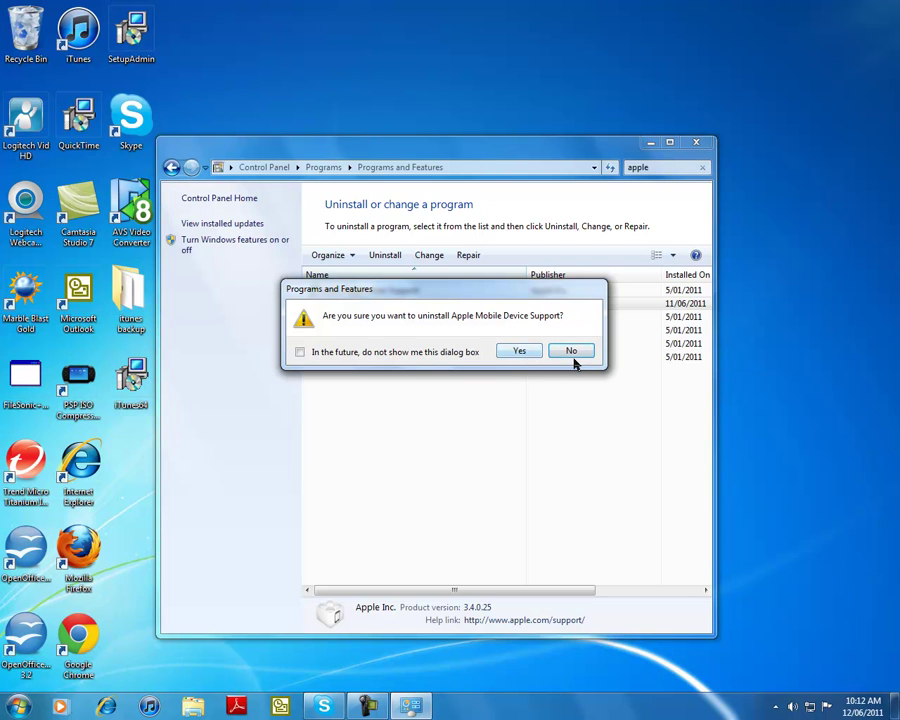
click(575, 354)
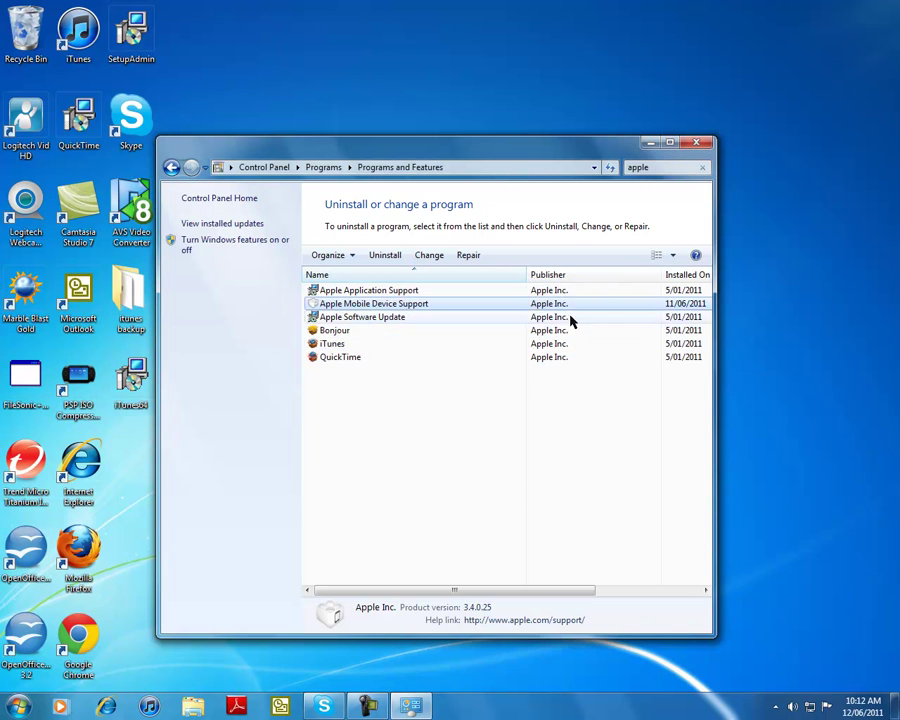
click(709, 145)
drag(247, 180, 680, 345)
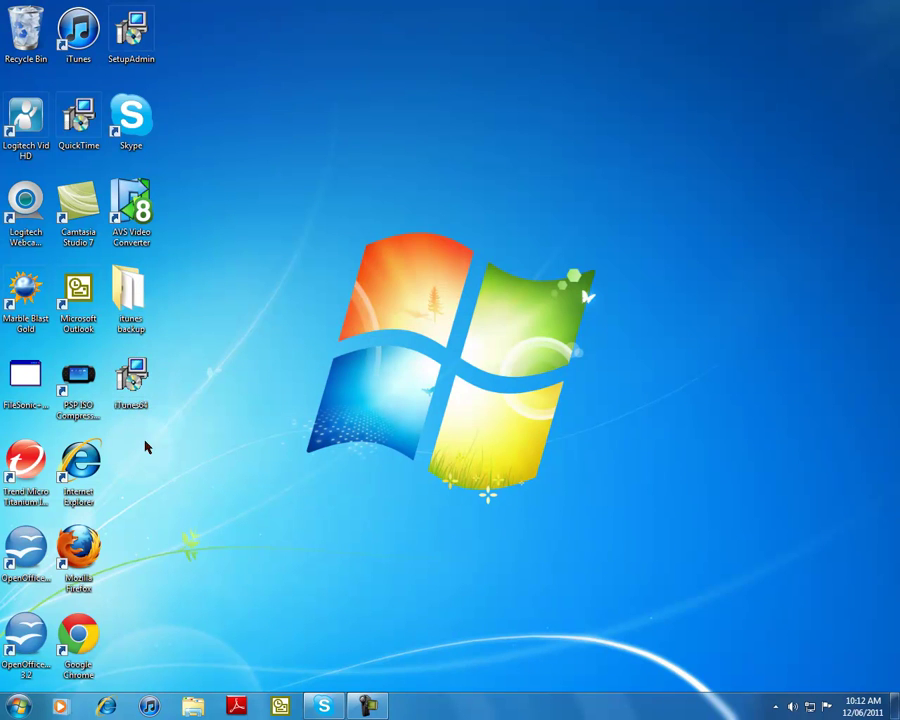
- Open the "sync recovery" folder in the Music library
click(18, 706)
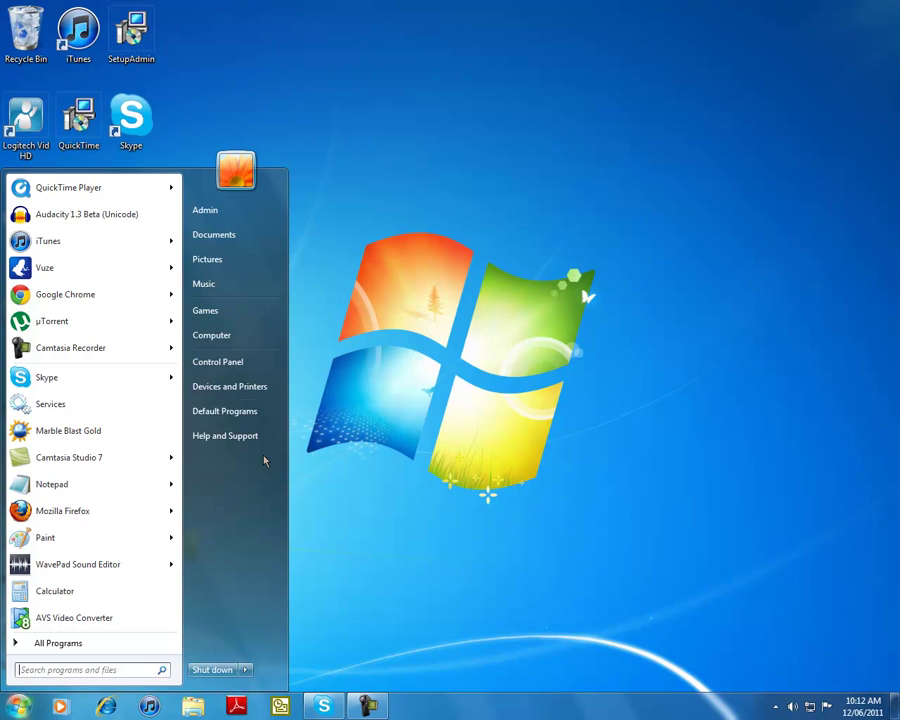
click(231, 337)
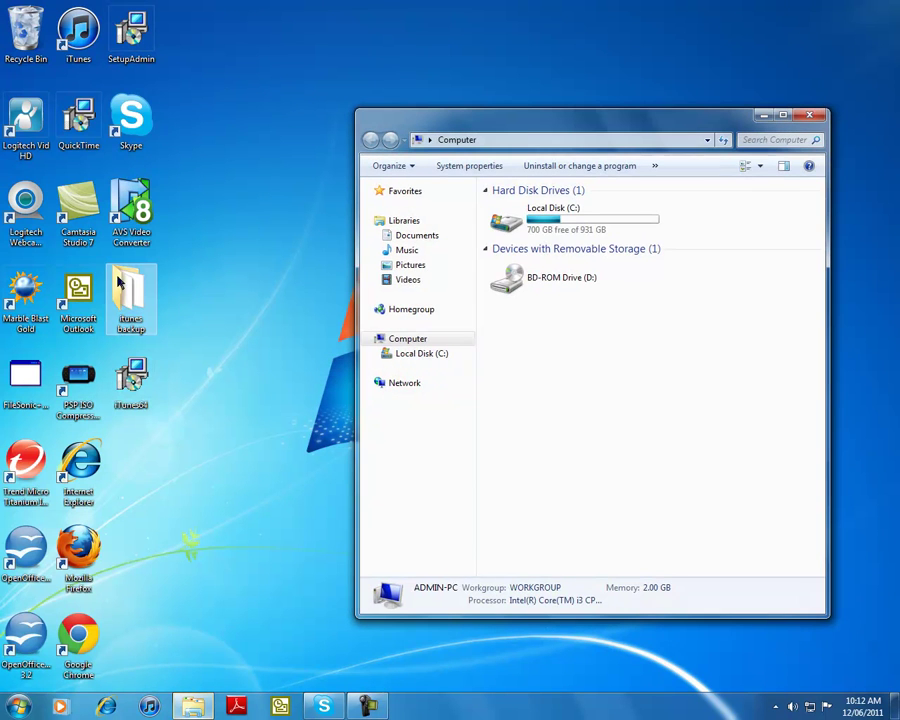
click(408, 240)
click(407, 249)
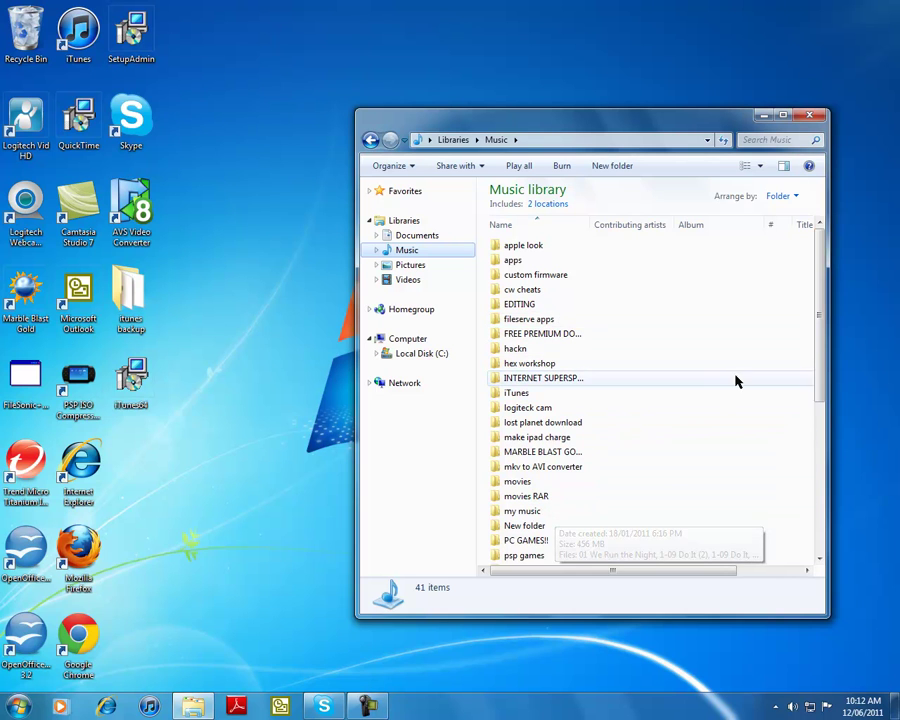
drag(820, 336, 810, 442)
double_click(514, 472)
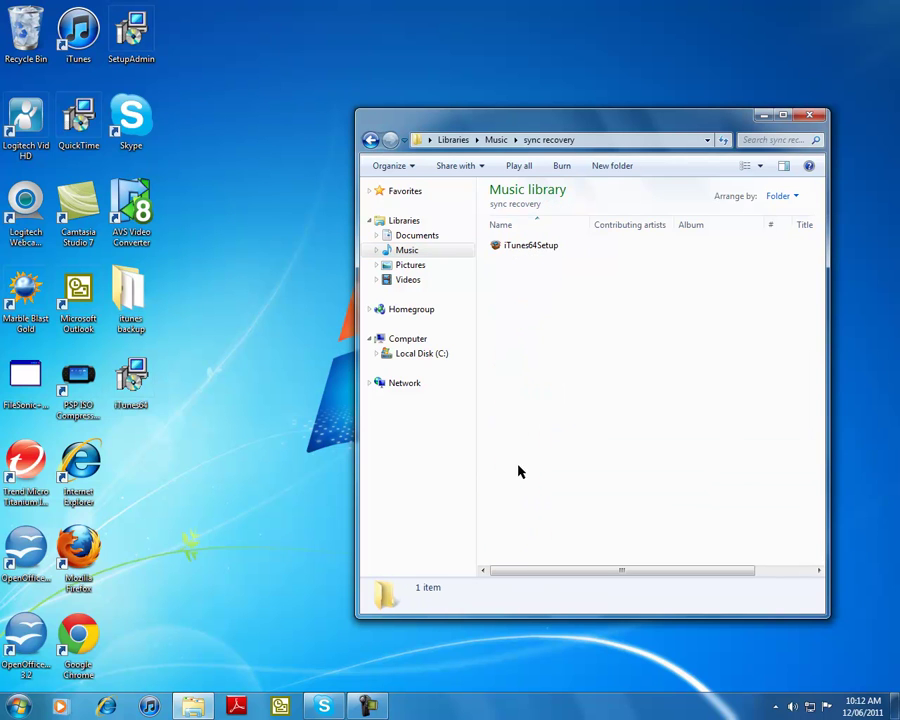
- Extract the contents of iTunes64Setup to the desktop with WinRAR
right_click(519, 245)
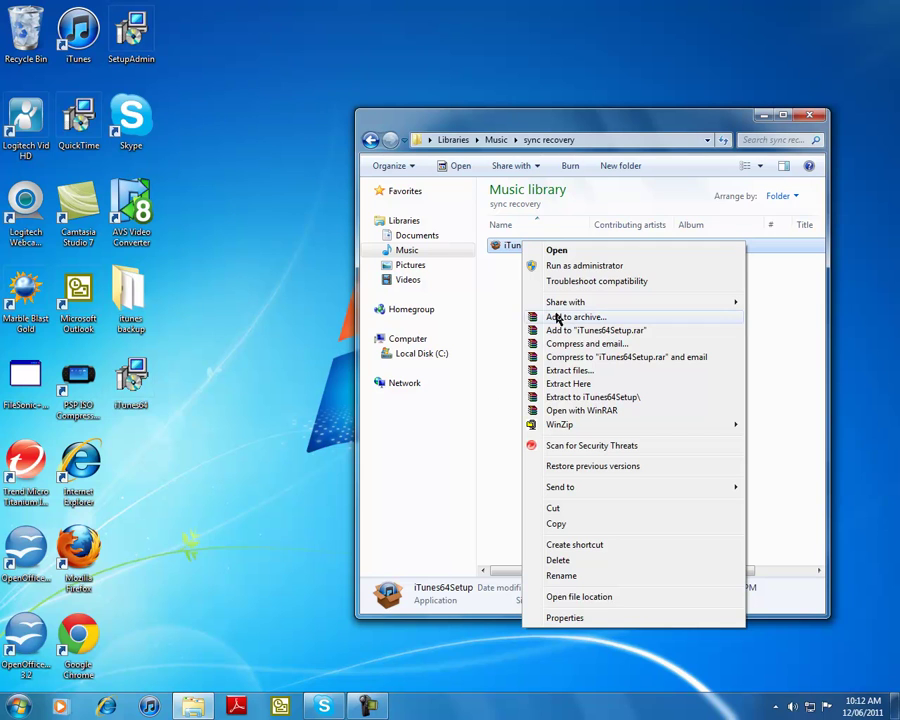
click(589, 372)
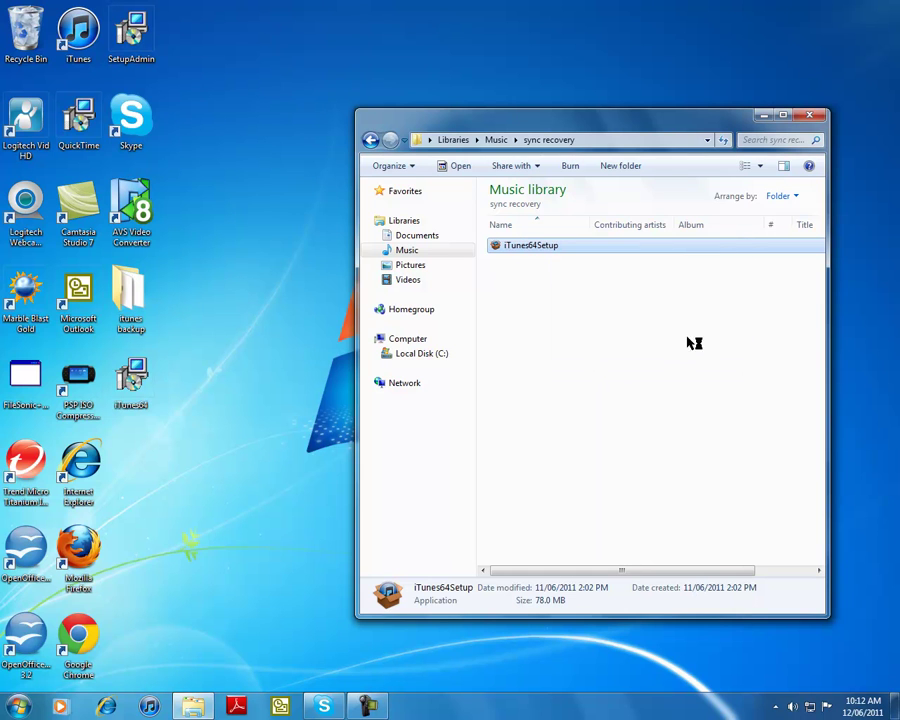
click(479, 268)
click(492, 497)
- Replace the existing desktop files, including QuickTime.msi and SetupAdmin.exe, with the extracted ones, and close the folder window
click(374, 424)
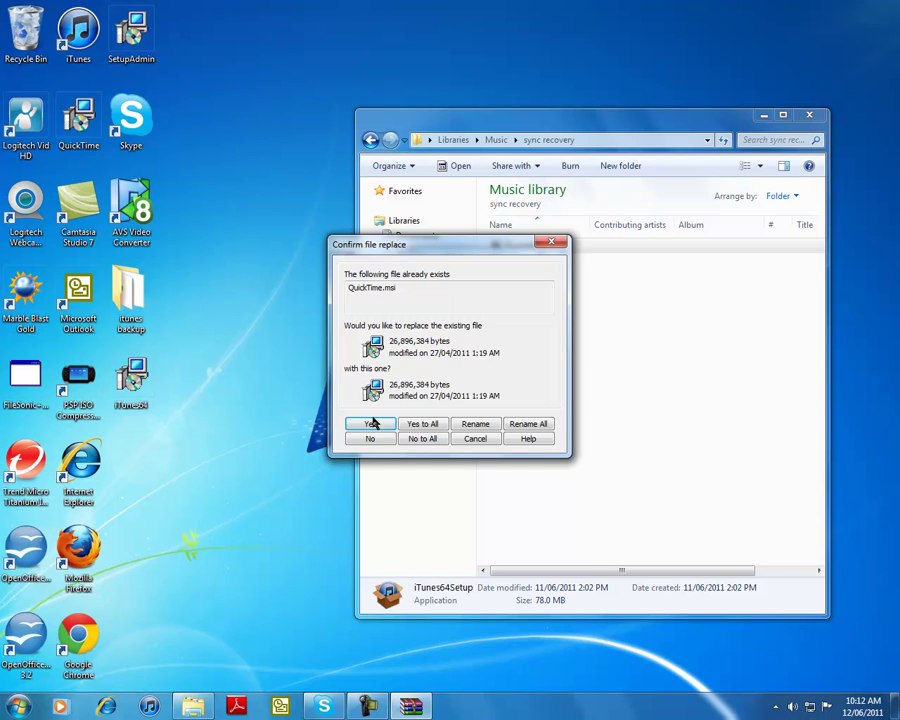
click(370, 424)
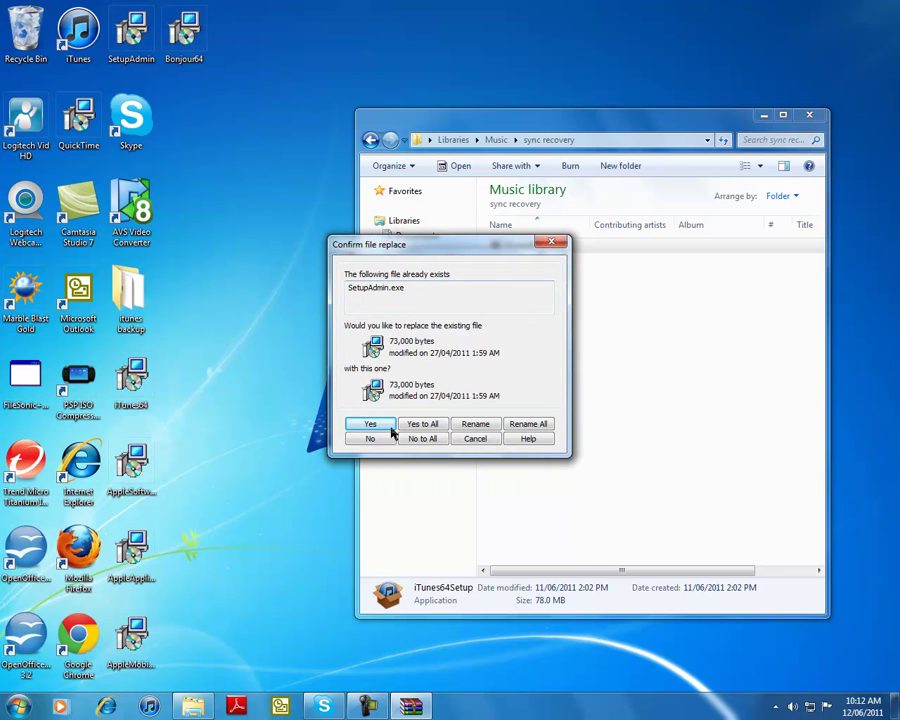
click(372, 425)
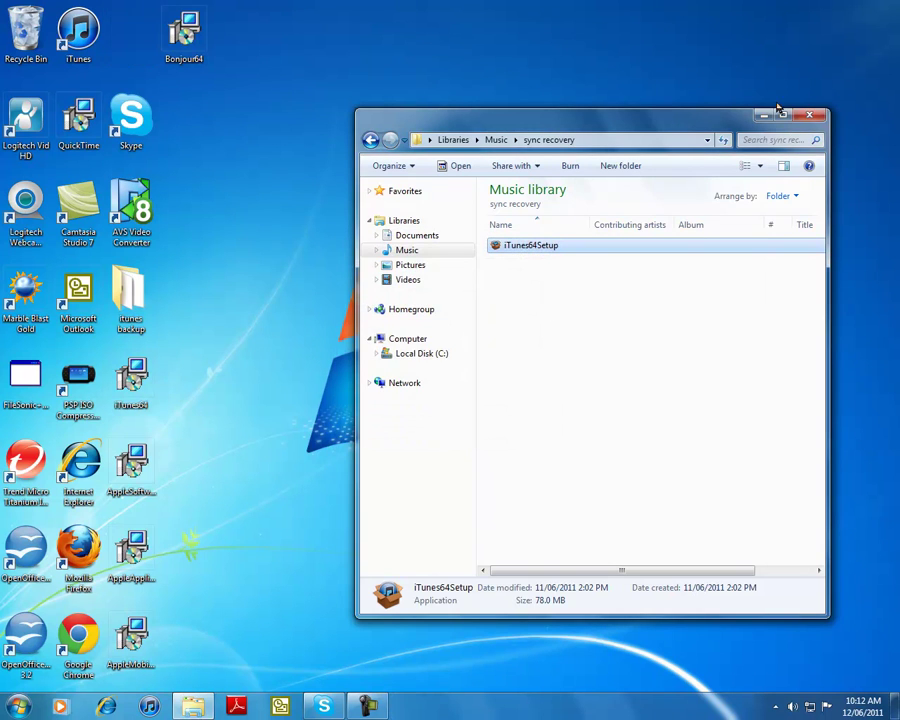
click(816, 117)
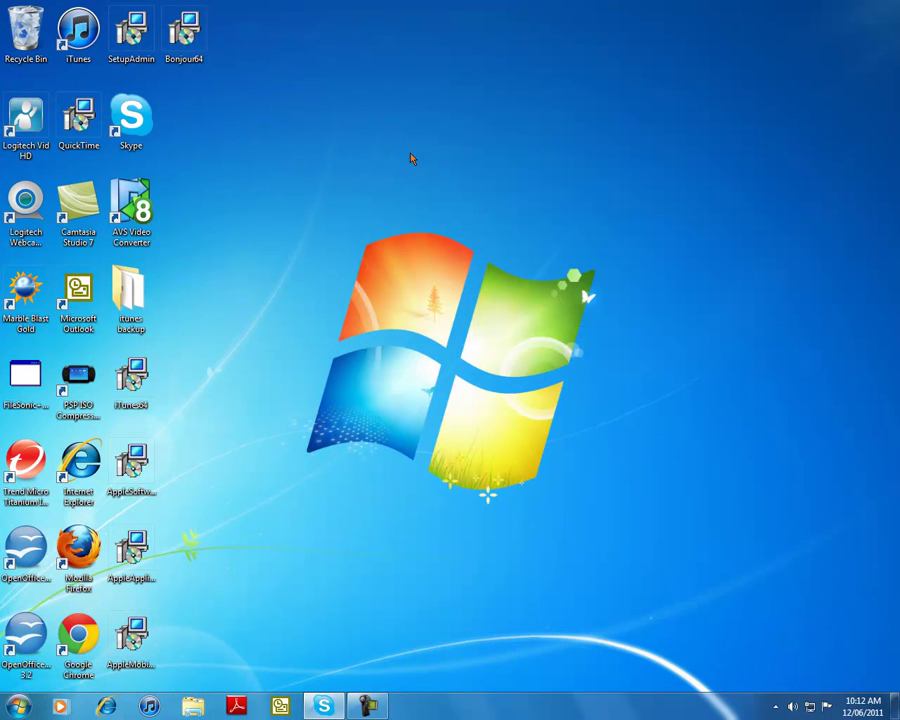
drag(254, 321, 101, 638)
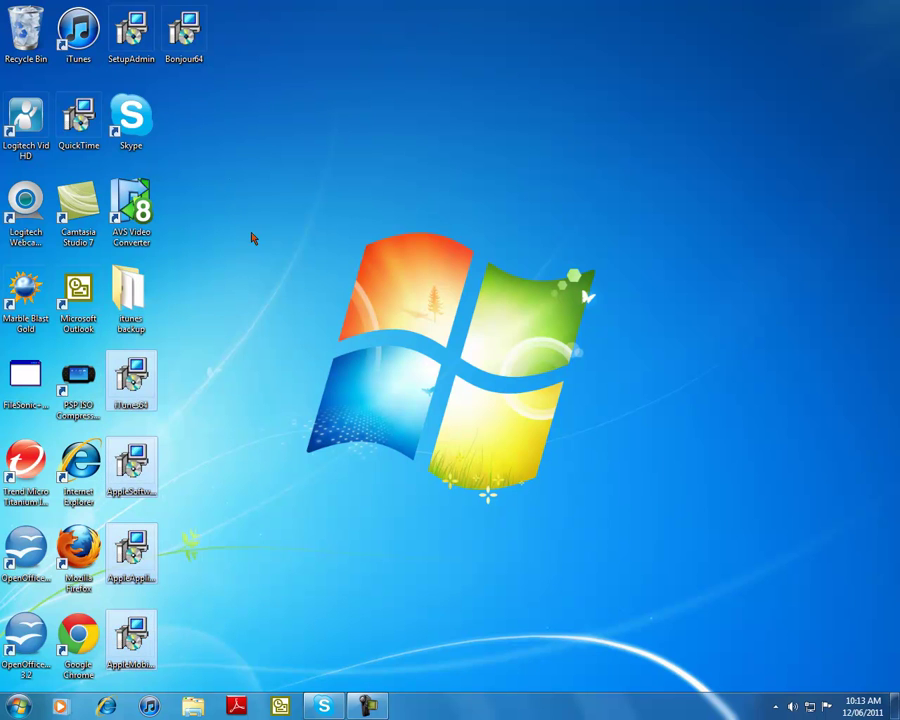
click(295, 347)
drag(221, 334, 106, 630)
click(322, 432)
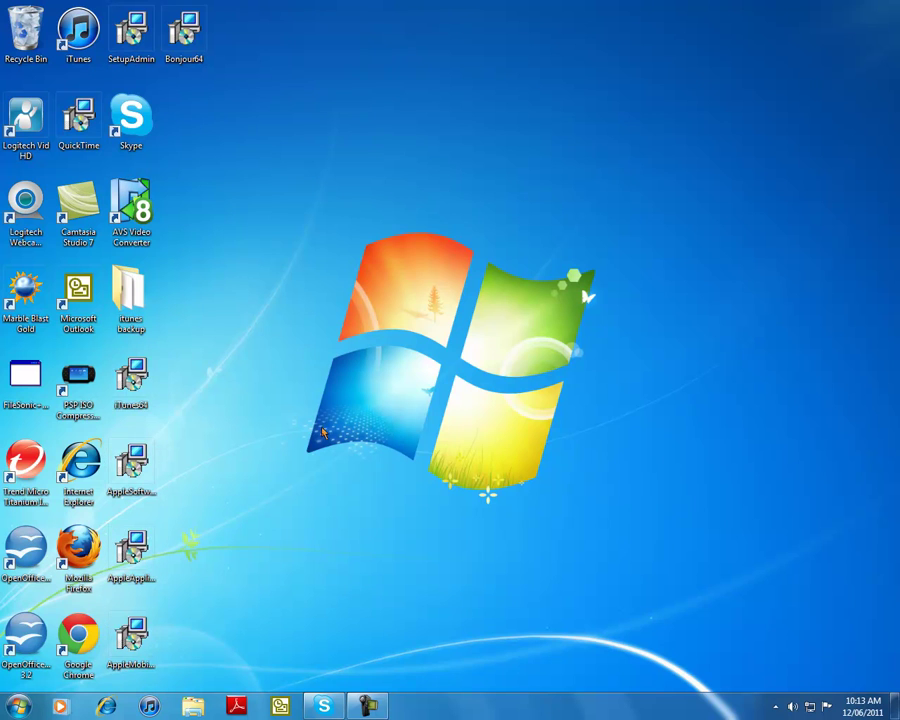
- Create a new desktop folder named "itunes backup" and merge it with the existing folder of that name
right_click(451, 356)
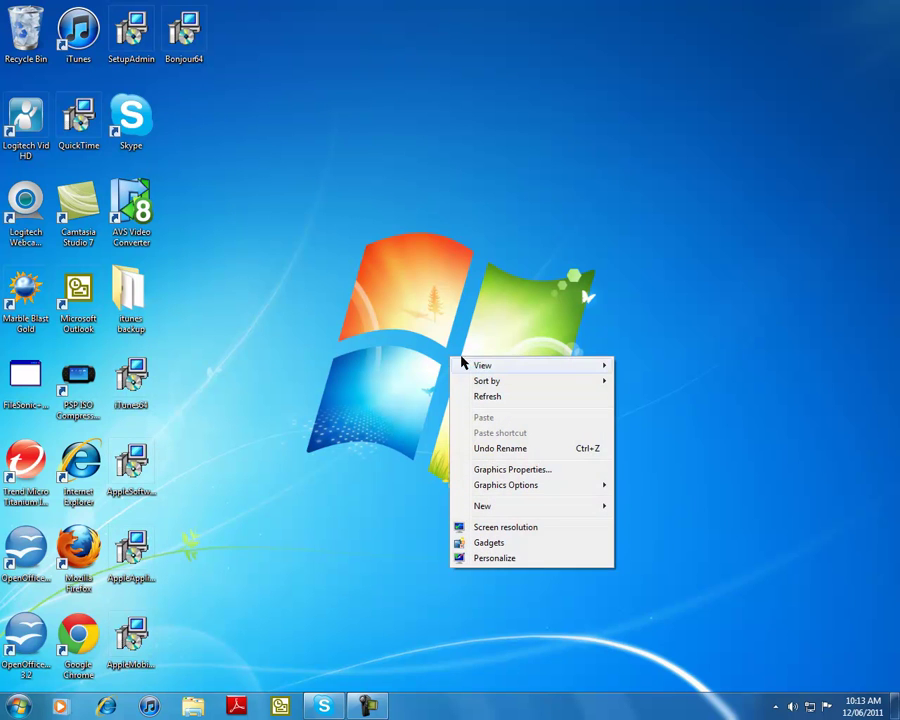
mouse_move(529, 511)
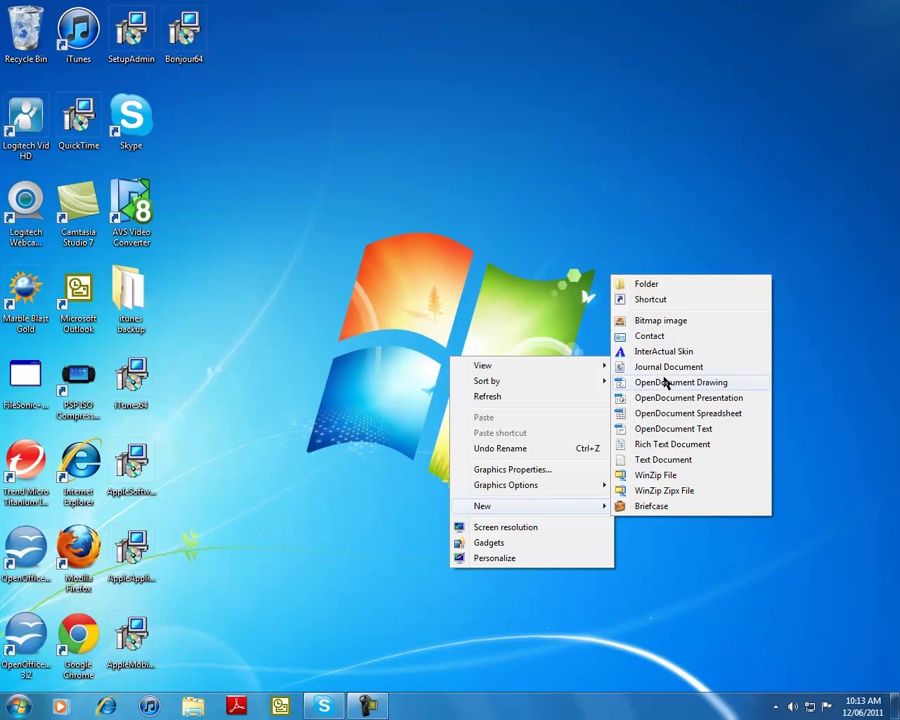
click(646, 285)
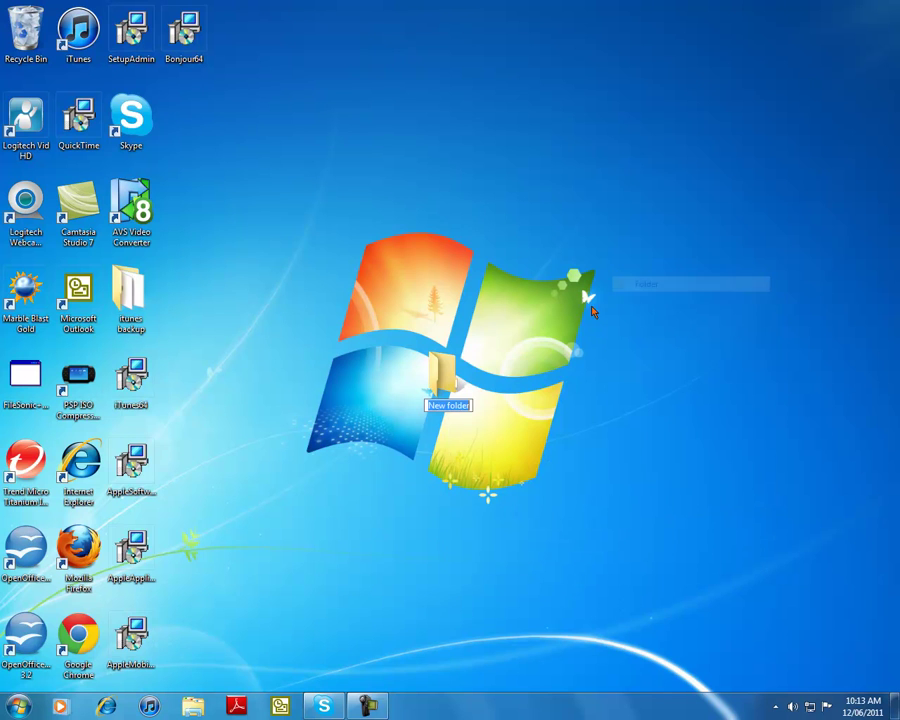
click(466, 404)
drag(466, 404, 433, 405)
key(BackSpace)
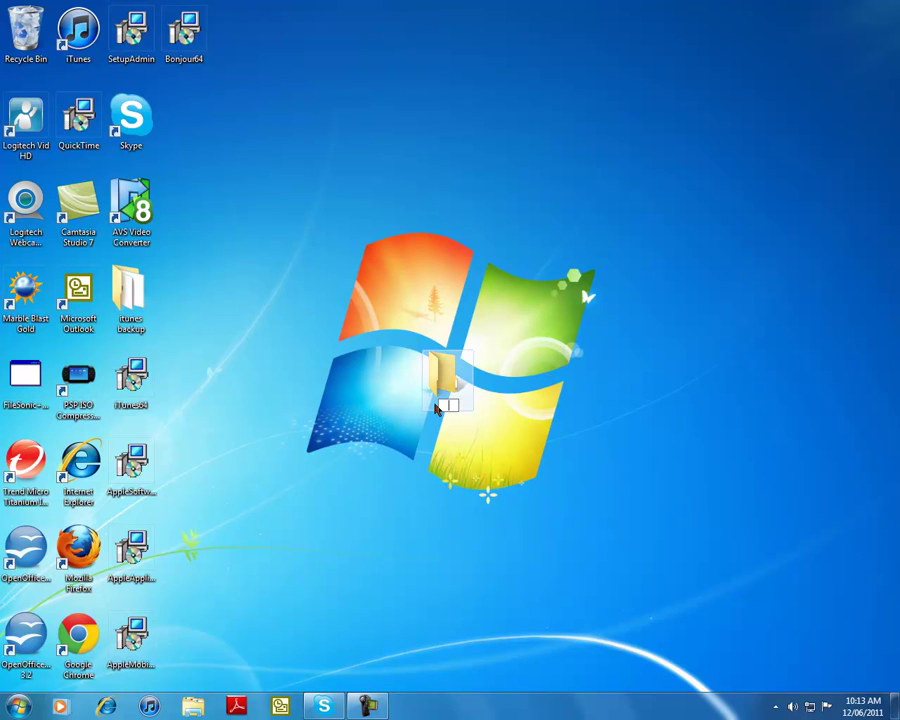
text(itunes backup)
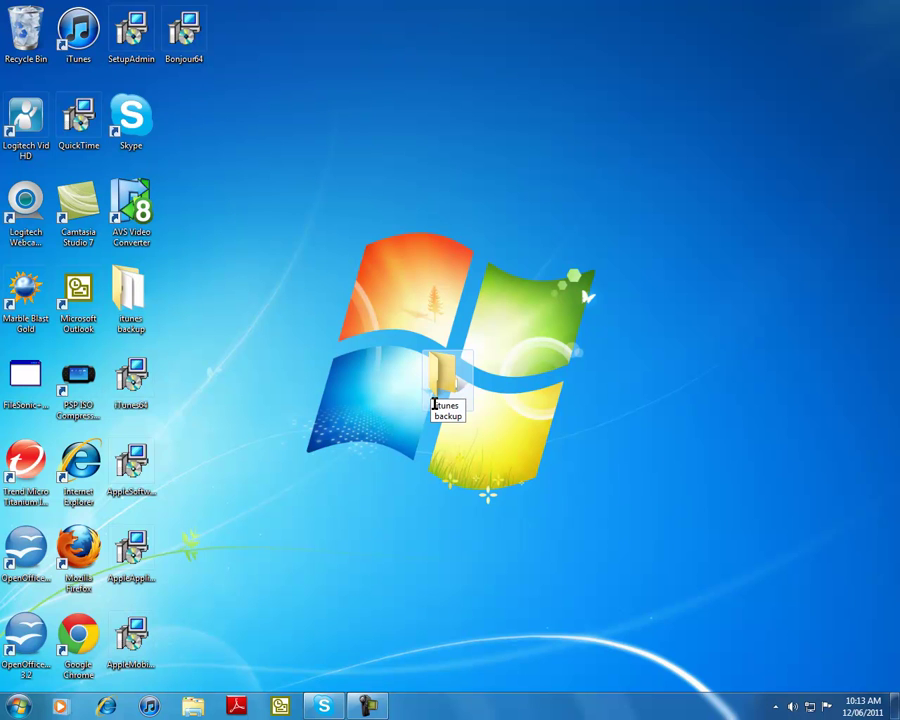
key(Return)
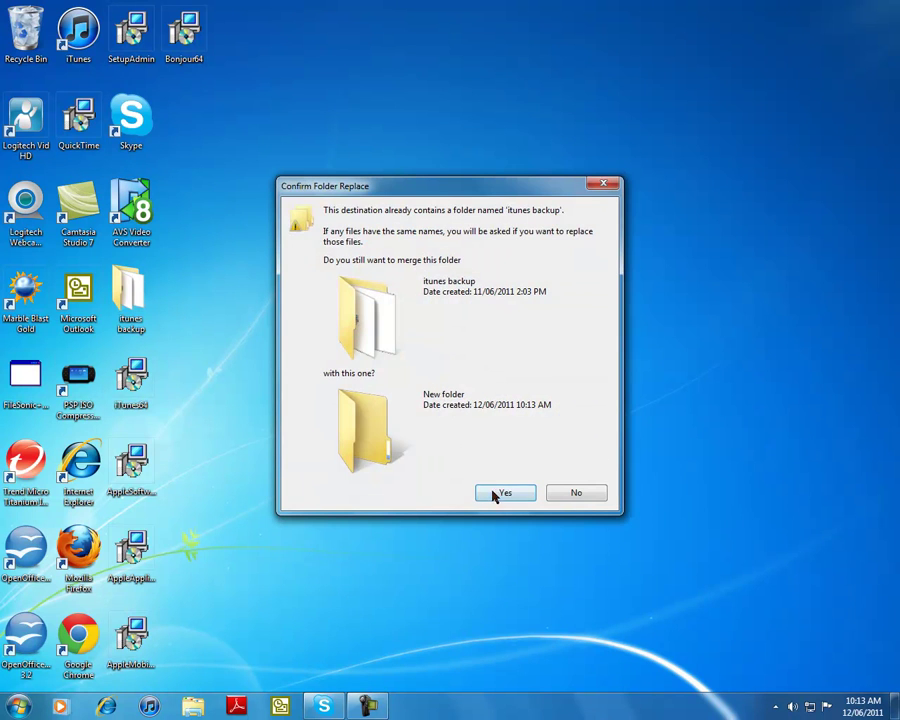
click(506, 493)
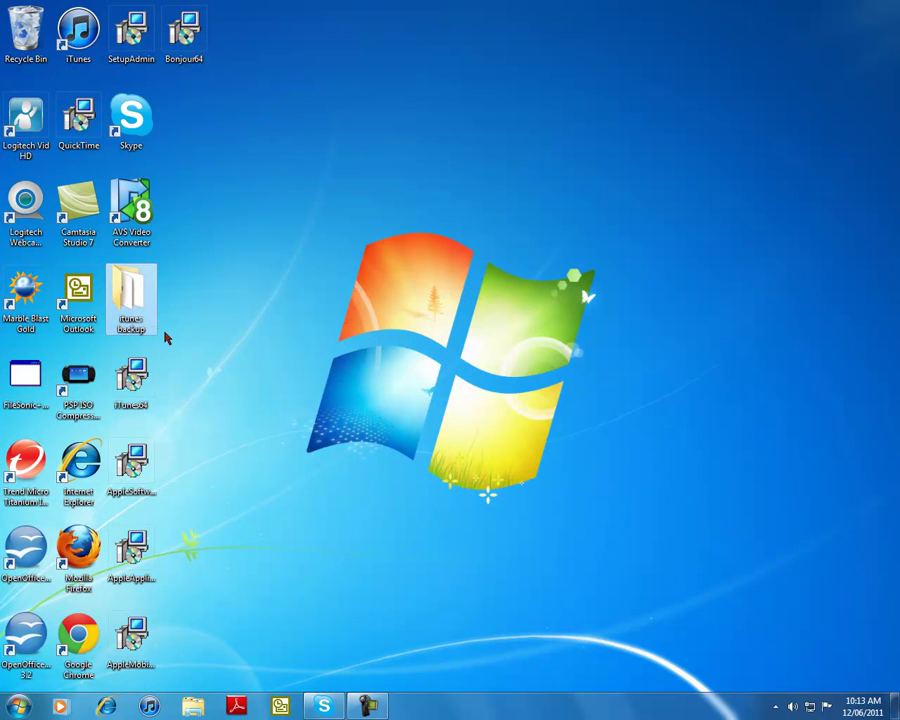
- Move iTunes64 and the three Apple installer packages from the desktop into the "itunes backup" folder, skipping every file with a name conflict
drag(263, 349, 129, 617)
drag(158, 500, 140, 298)
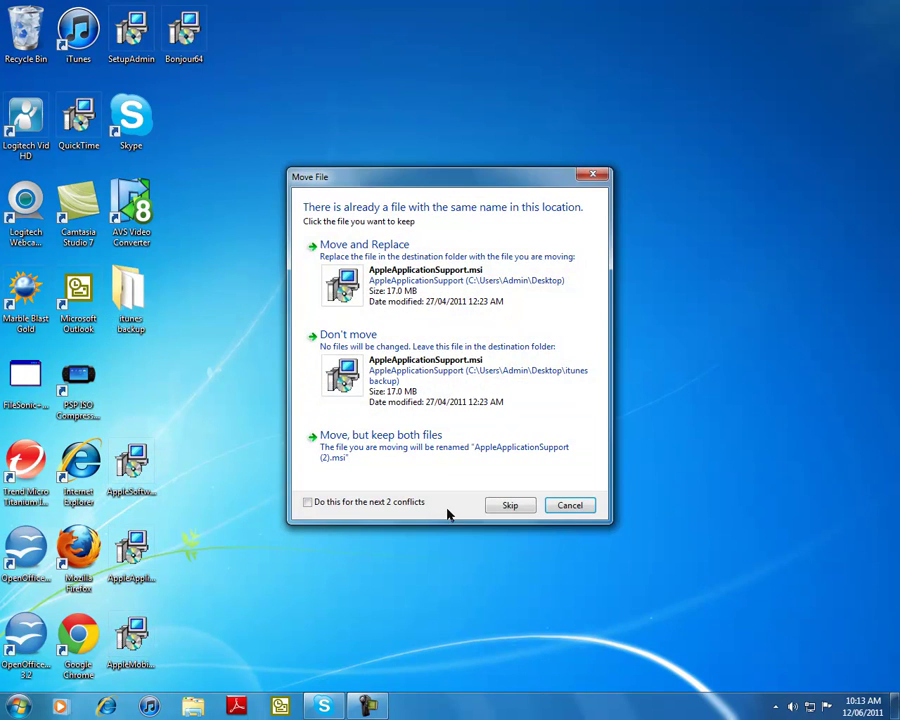
click(507, 505)
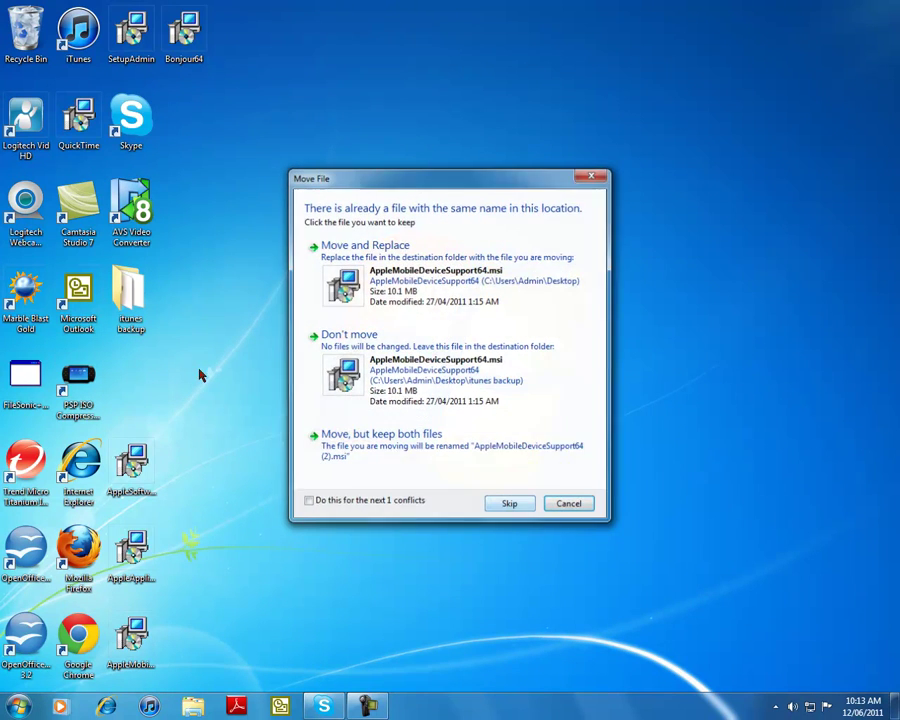
click(504, 508)
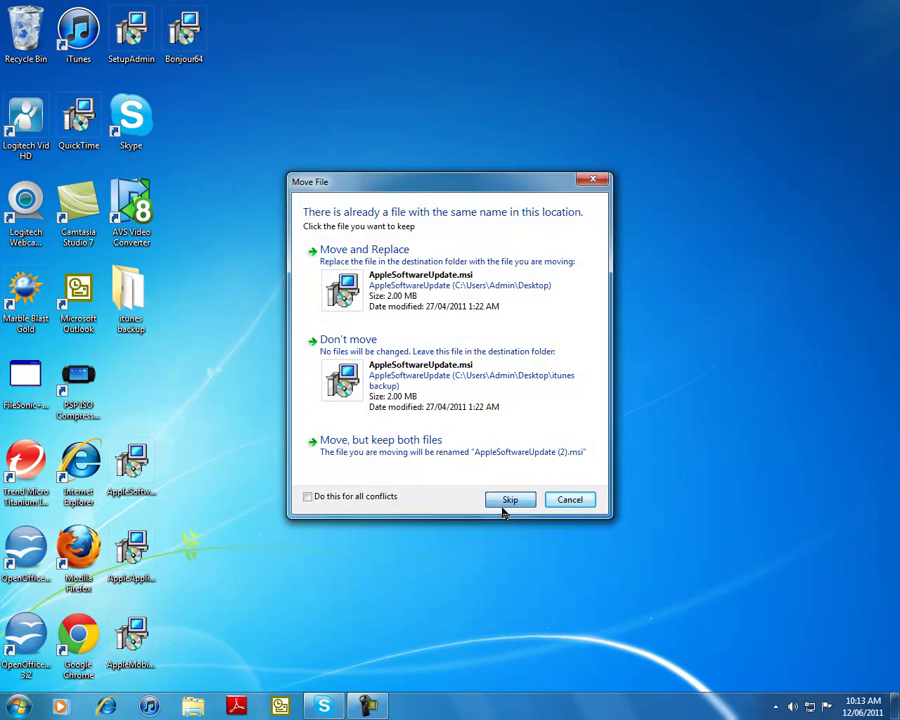
click(505, 506)
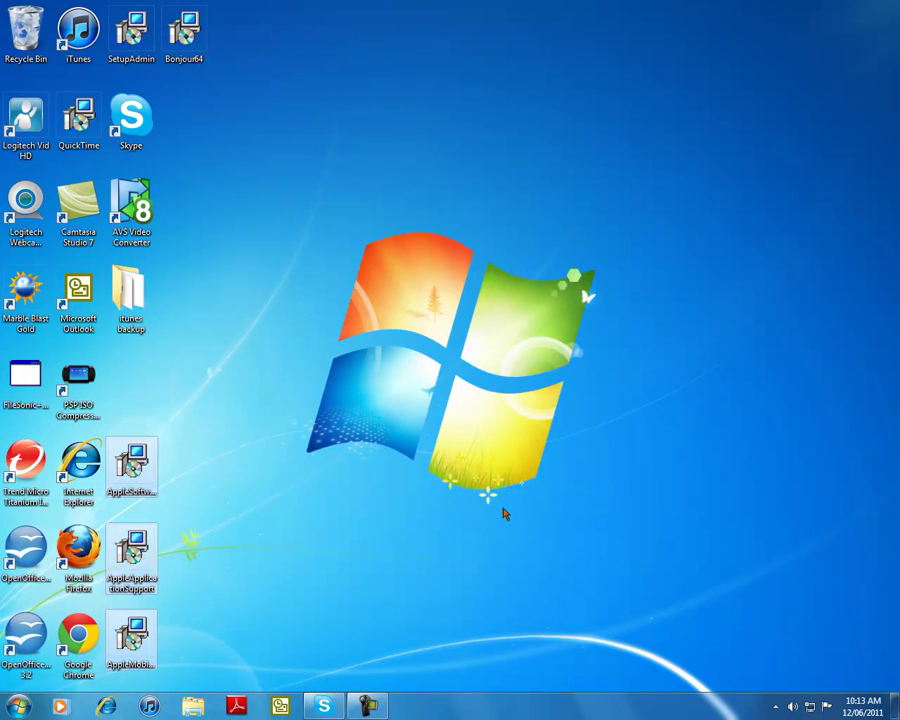
- Check the "itunes backup" folder for the AppleMobileDeviceSupport64 package and close the folder window
double_click(127, 307)
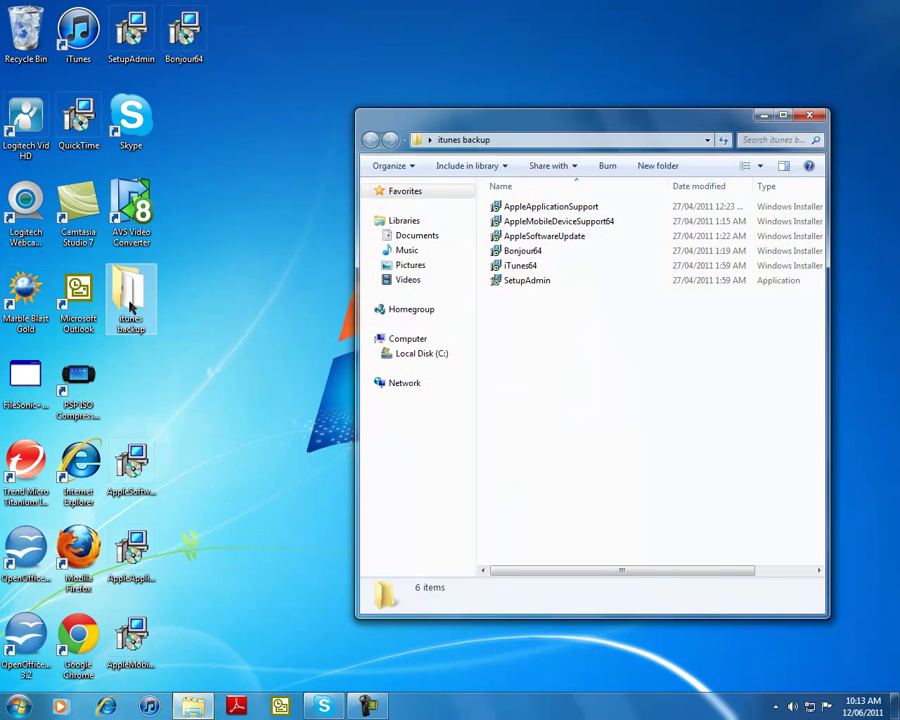
click(557, 222)
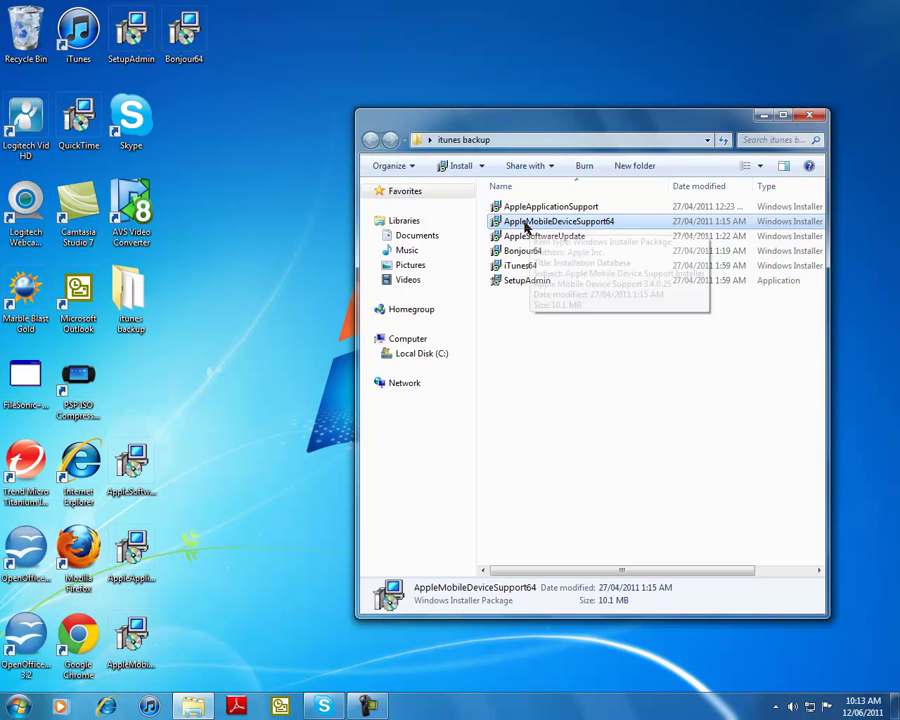
click(538, 330)
click(808, 116)
drag(263, 171, 697, 534)
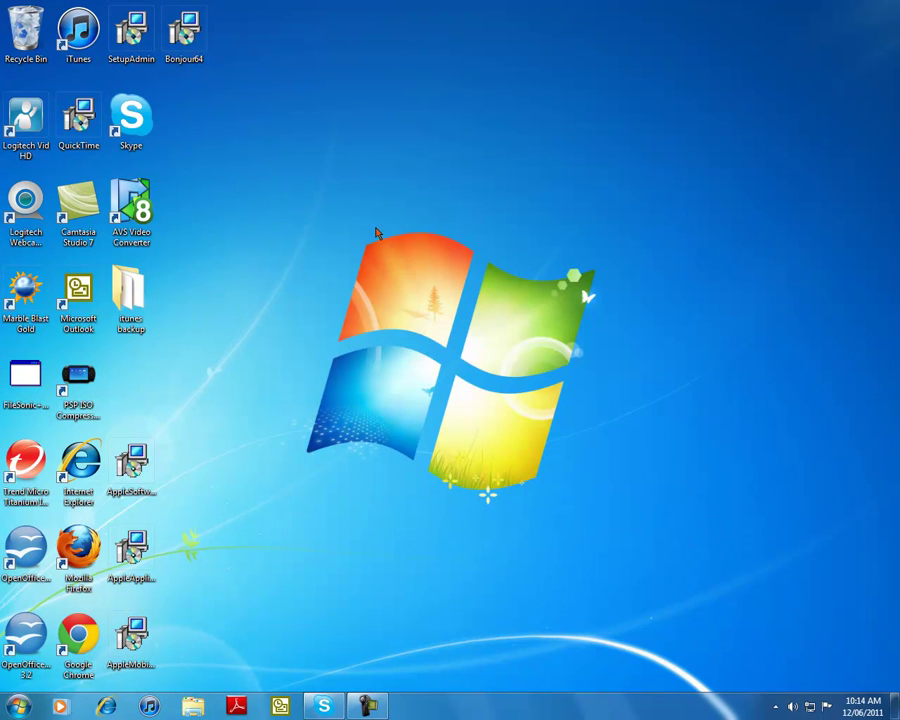